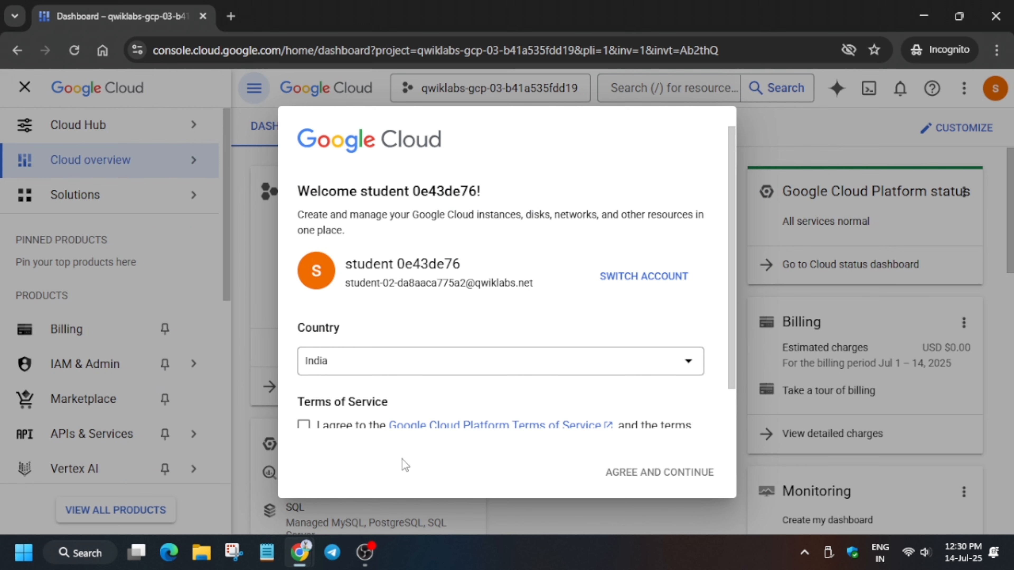
- Agree to the Google Cloud Platform Terms of Service and continue into the console
scroll(326, 323, "down", 1)
left_click(319, 384)
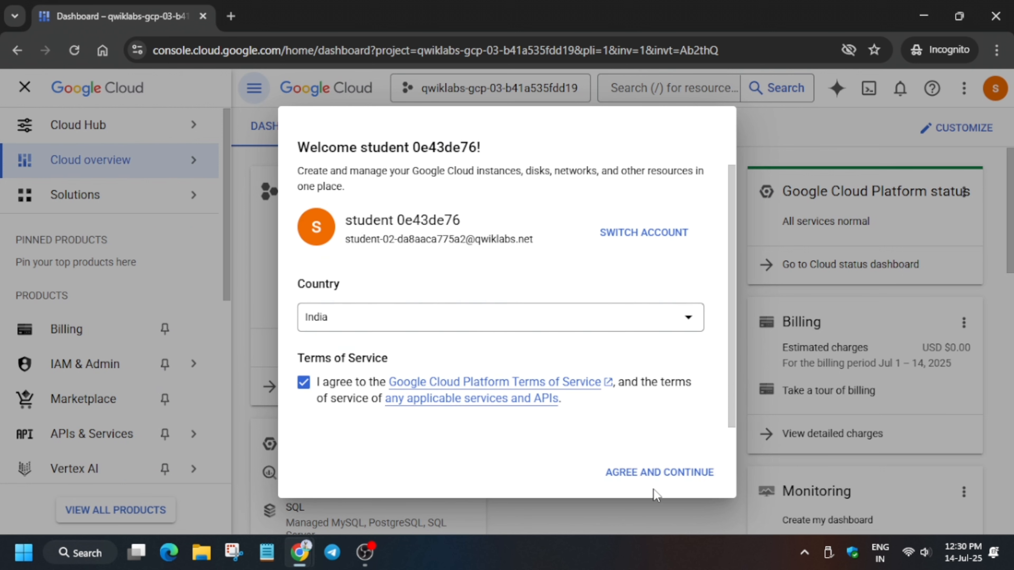
left_click(651, 473)
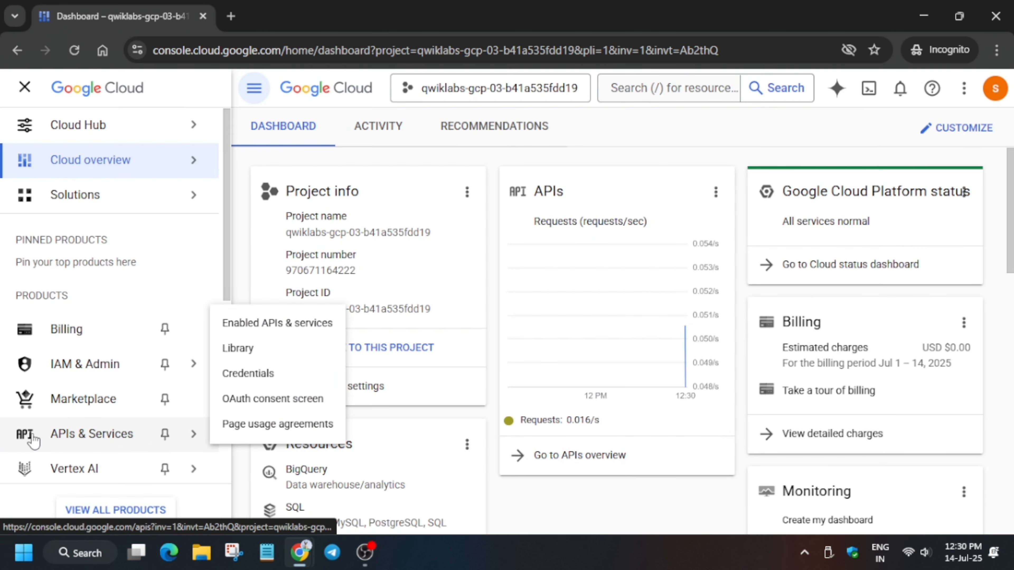
- Open the Vertex AI dashboard and enable all recommended APIs for the project
scroll(36, 423, "down", 2)
mouse_move(70, 396)
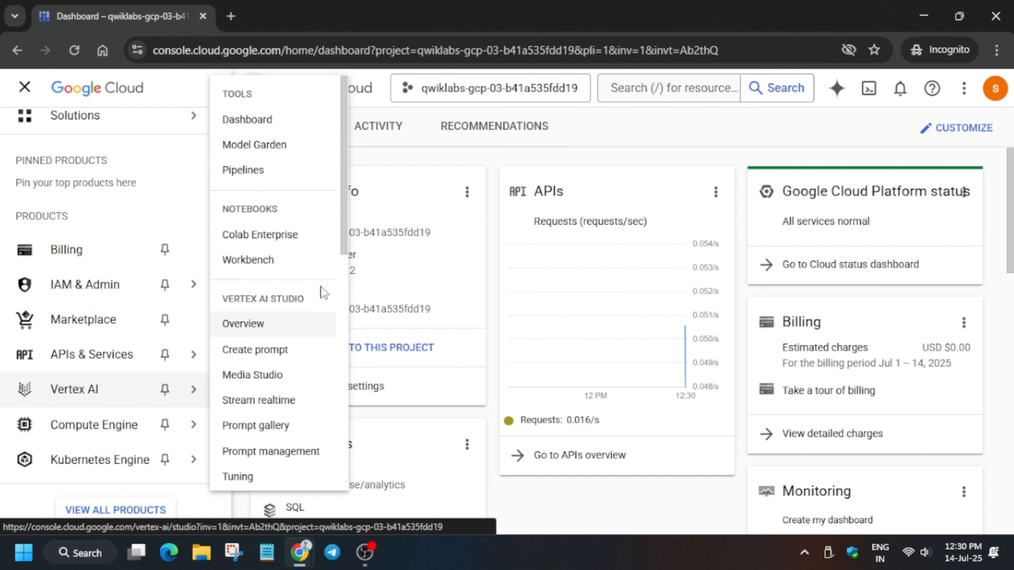
left_click(281, 119)
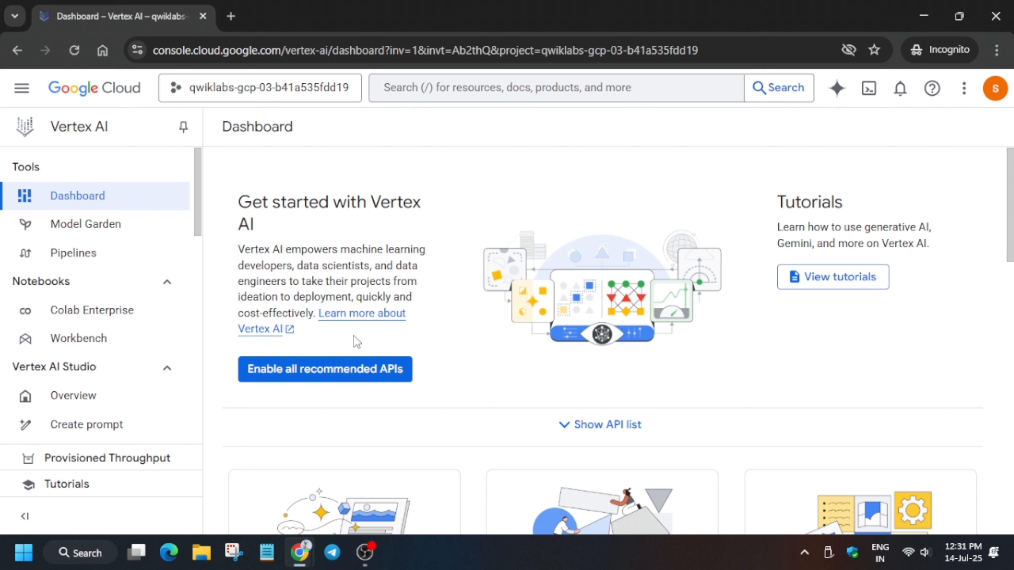
left_click(358, 378)
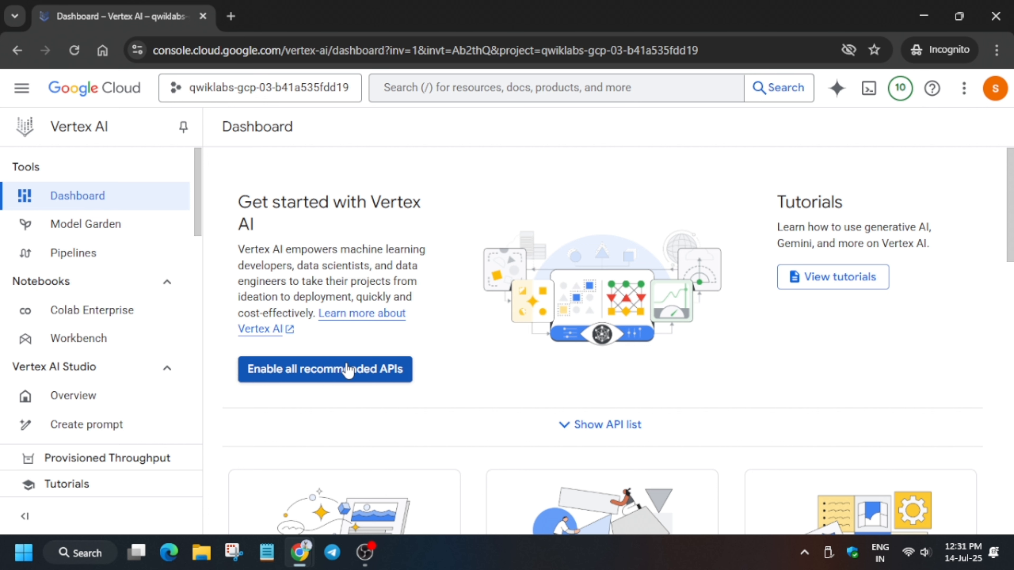
- Open the Vertex AI Workbench page and close its tutorial recommendations
left_click(62, 346)
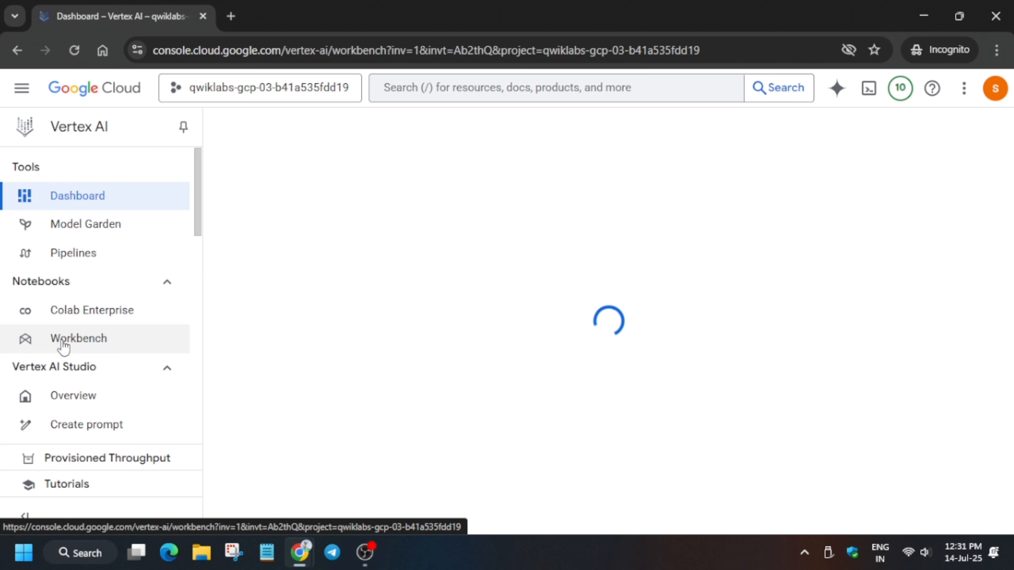
left_click(695, 288)
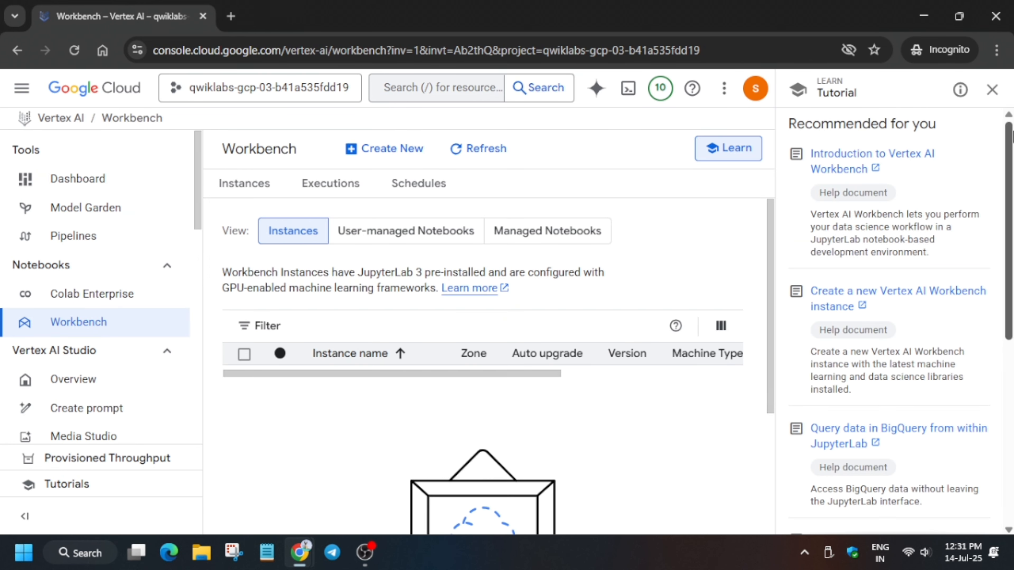
left_click(979, 103)
- Switch to the Cloud Skills Boost lab instructions, go to Task 2 and copy the instance name lab-workbench
key("alt+Tab")
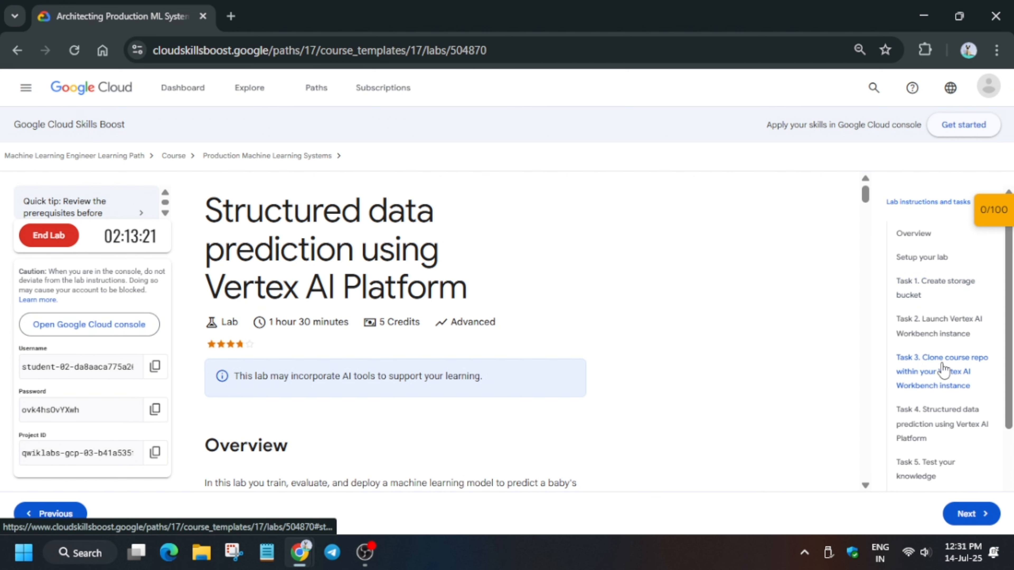
left_click(927, 335)
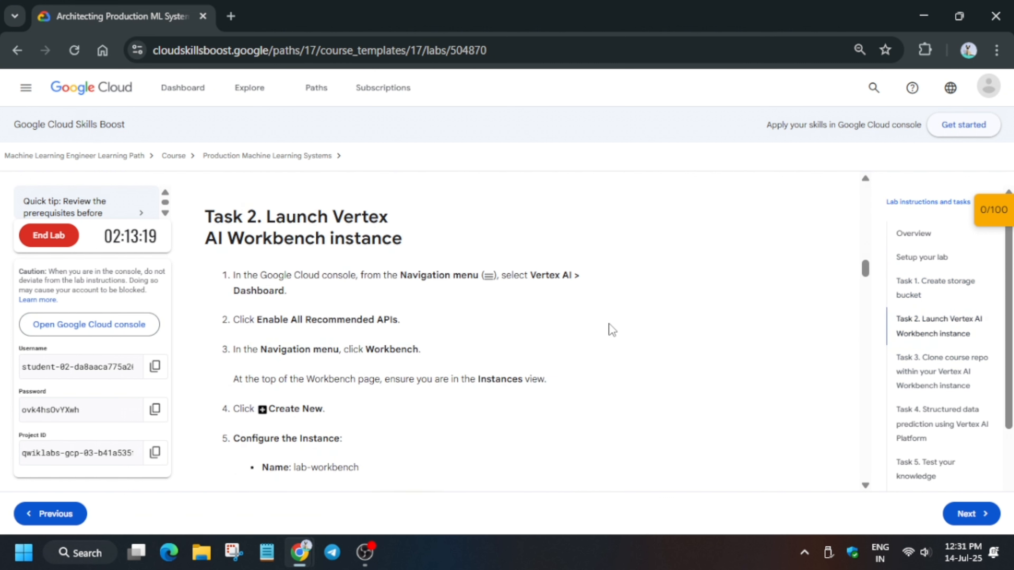
scroll(599, 326, "down", 3)
scroll(563, 316, "down", 2)
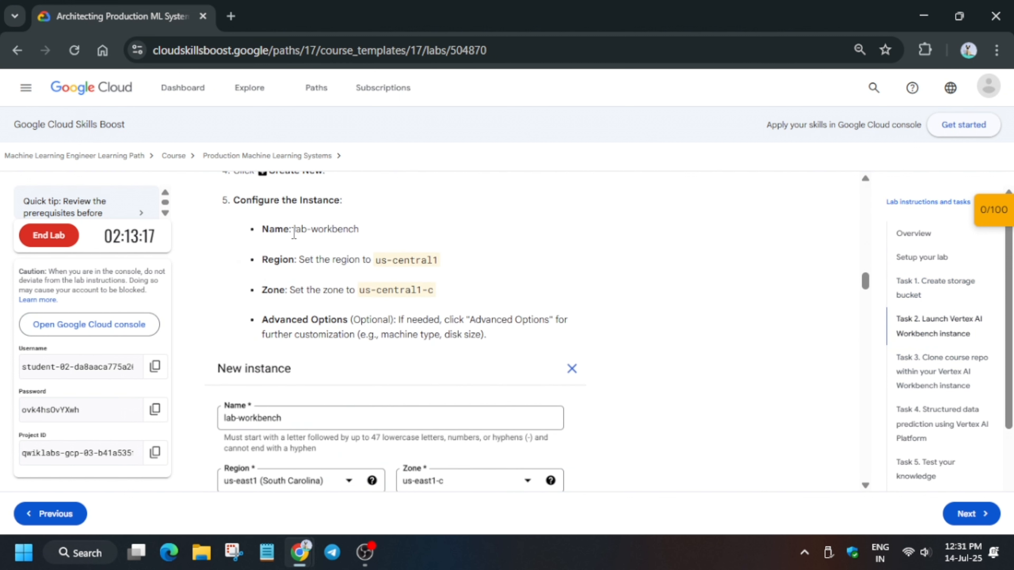
left_click_drag(295, 230, 366, 240)
left_click(299, 228)
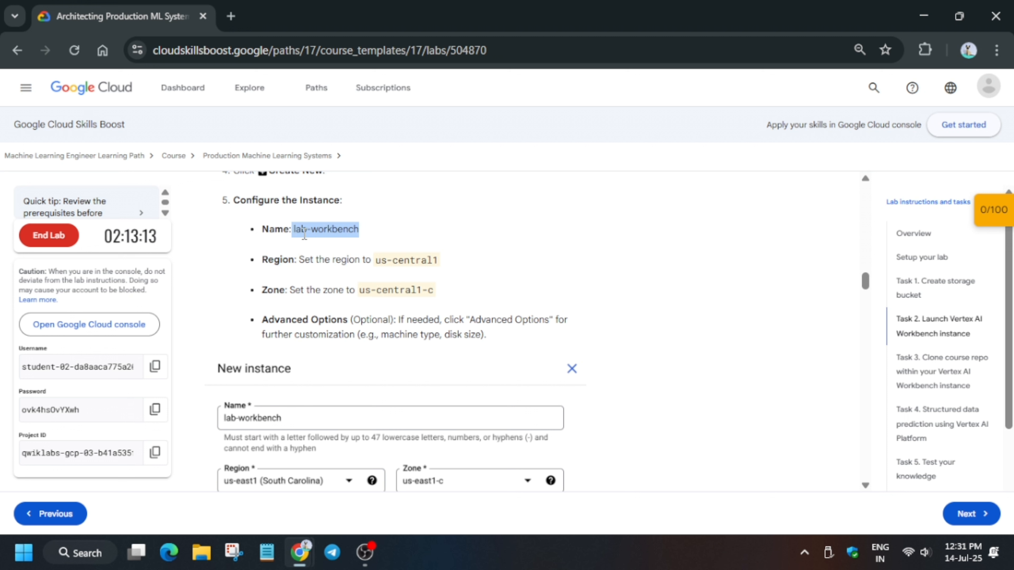
left_click(296, 232)
left_click_drag(296, 229, 362, 235)
- Switch back to the Google Cloud console and begin a new Workbench instance named lab-workbench
key("alt+Tab")
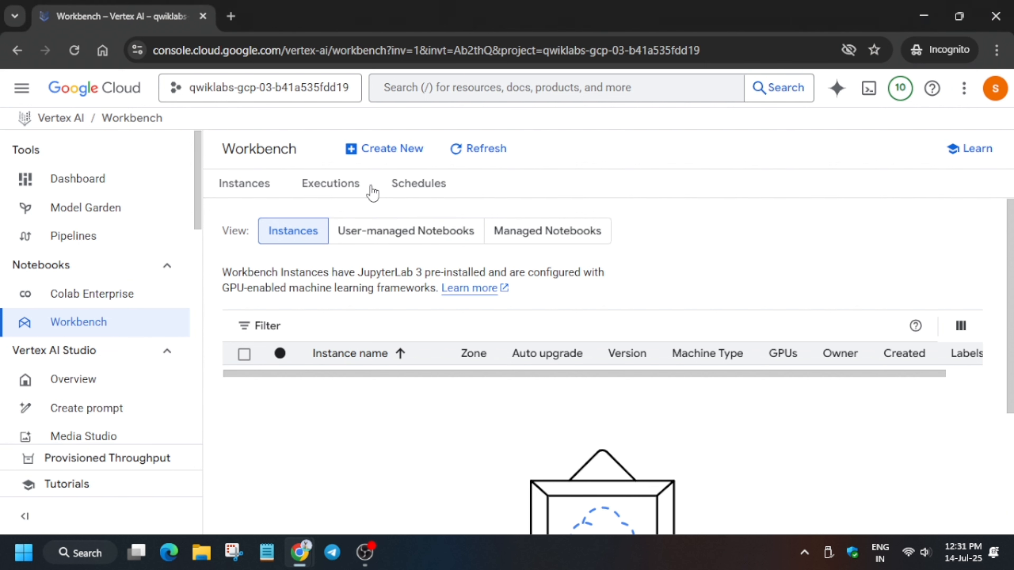
left_click(377, 154)
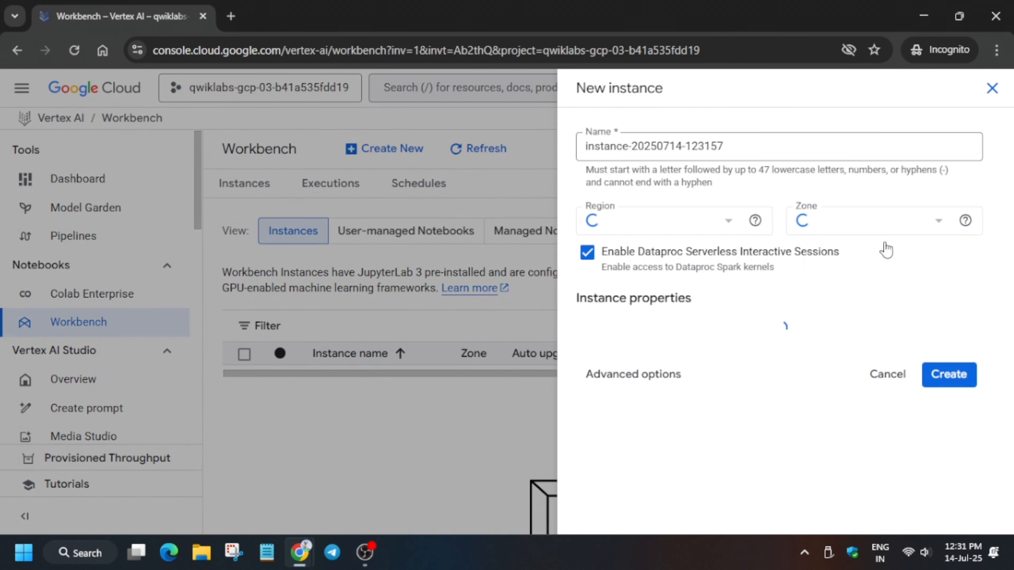
triple_click(808, 150)
type("lab-workbench")
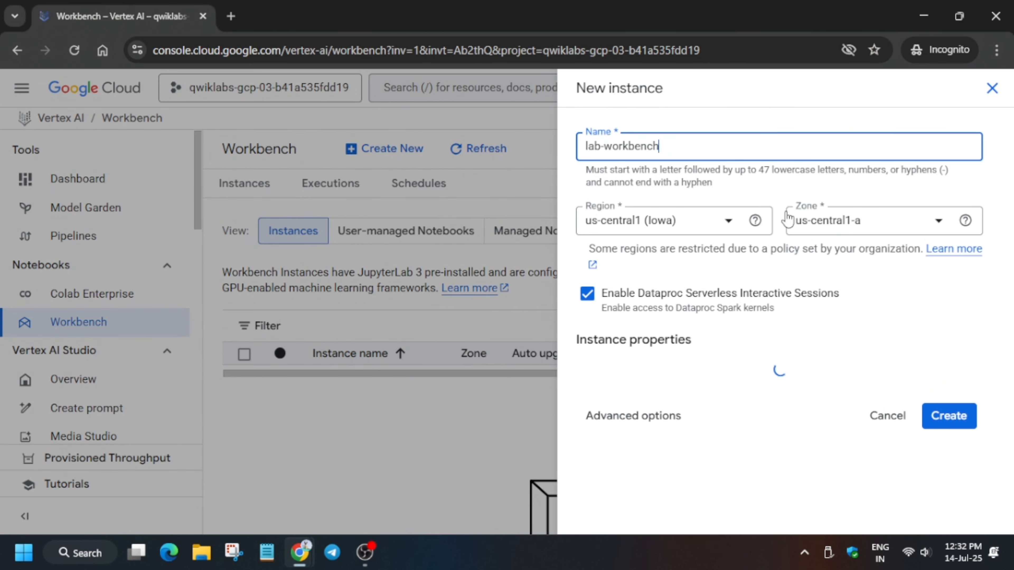
- Set the instance's region to us-central1 (Iowa) and its zone to us-central1-c, as given in the lab instructions
left_click(713, 222)
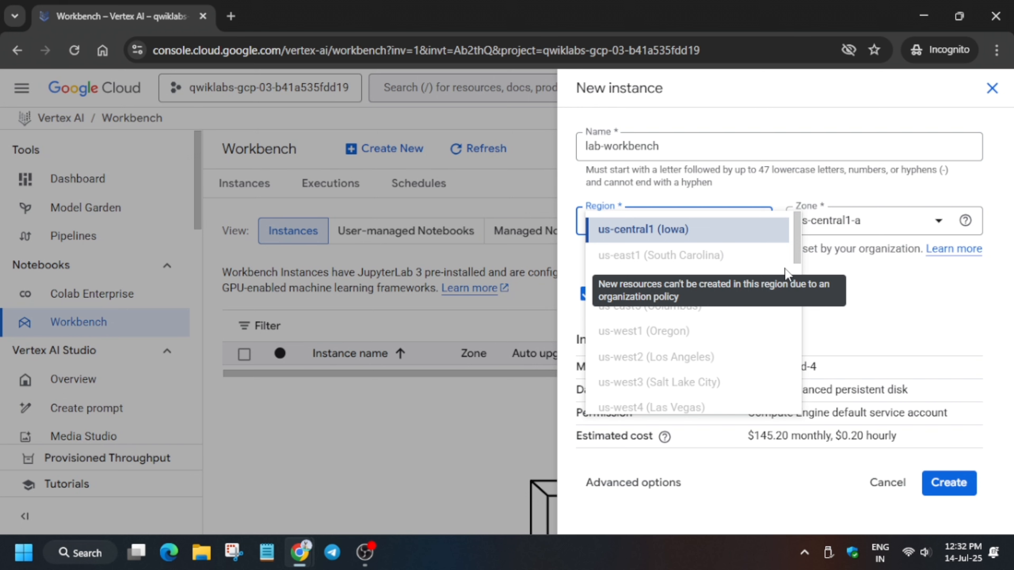
left_click(774, 236)
key("alt+Tab")
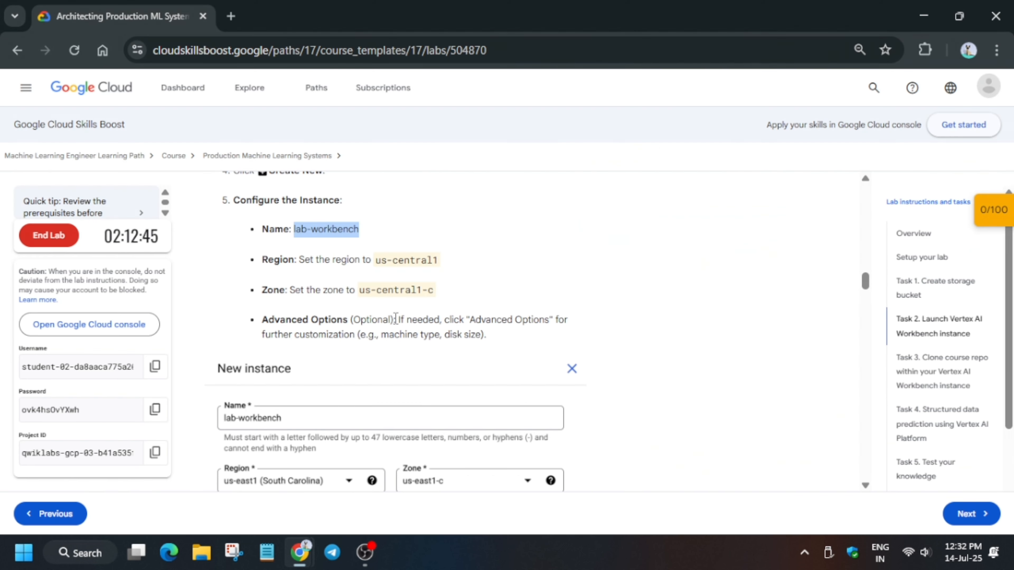
key("alt+Tab")
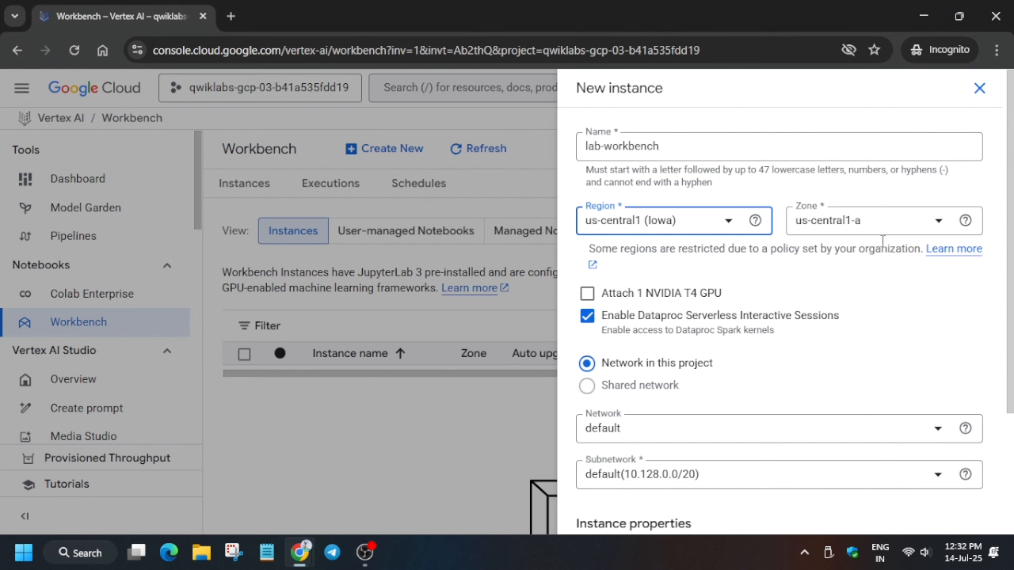
left_click(875, 221)
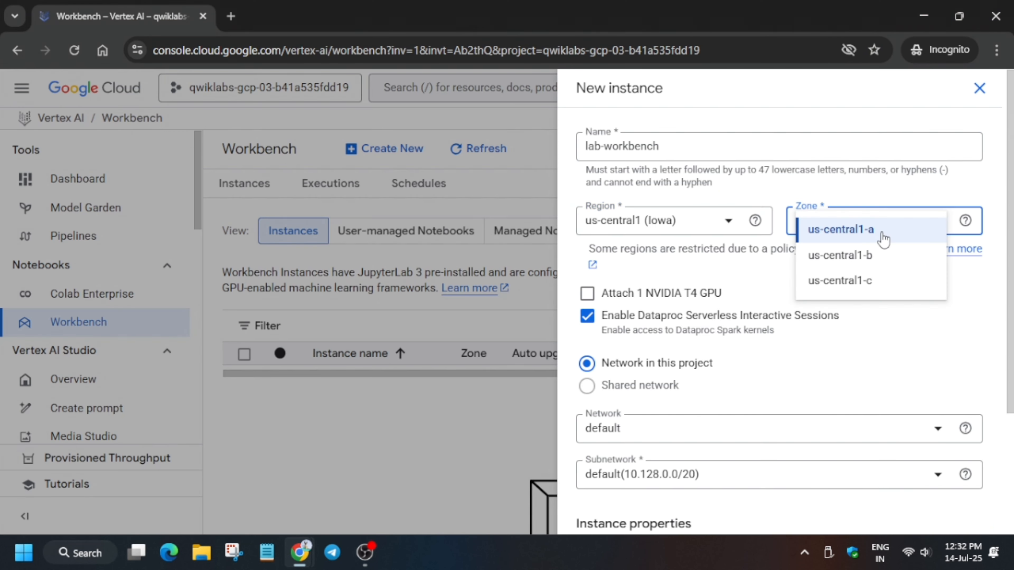
left_click(866, 282)
- Review the remaining Task 2 instructions on the lab page, and create the configured Workbench instance in the console
key("alt+Tab")
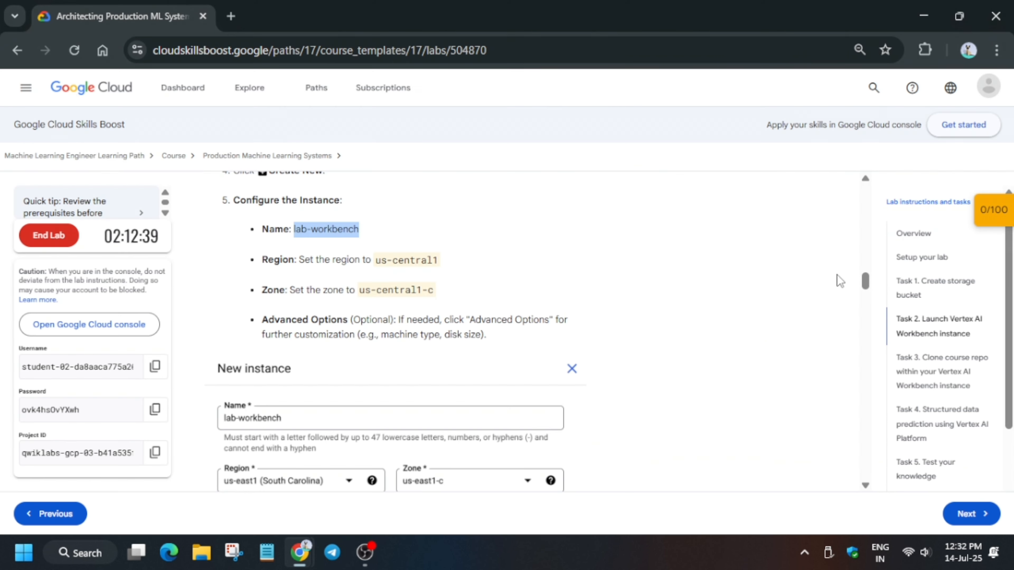
scroll(580, 319, "down", 10)
key("alt+Tab")
scroll(941, 446, "down", 4)
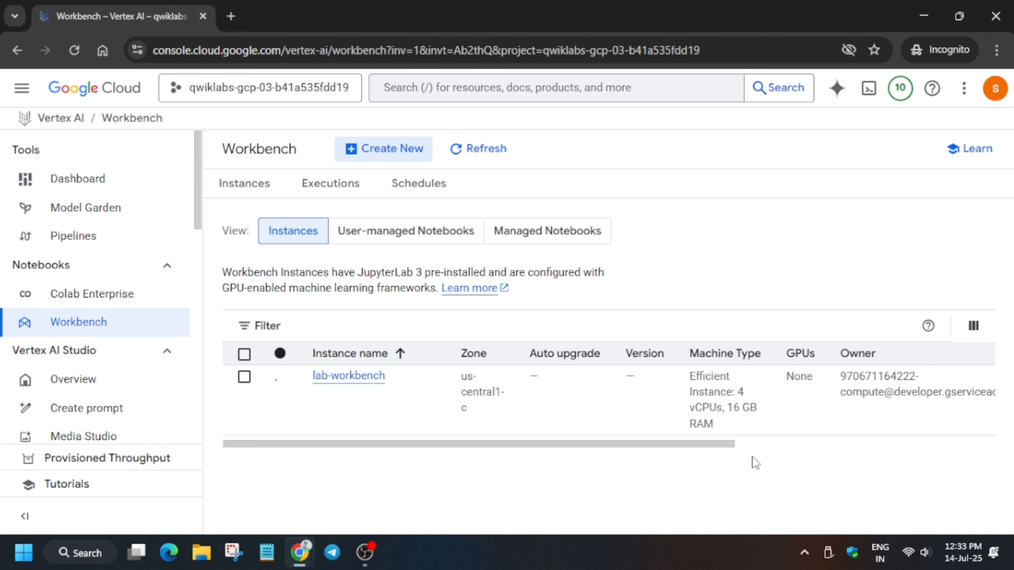
- Refresh the Workbench instance list until lab-workbench is ready and open its JupyterLab
left_click(477, 149)
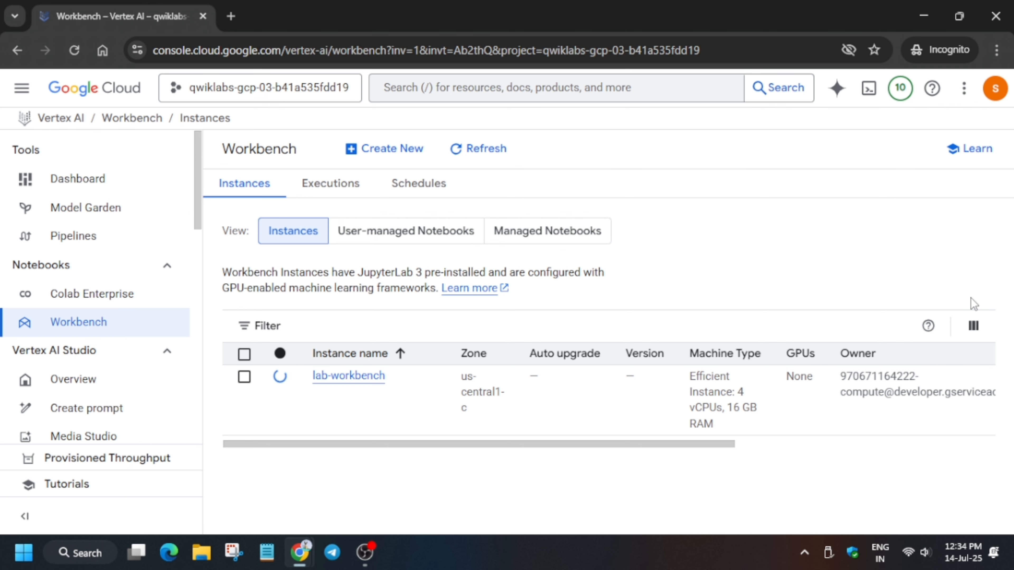
left_click(503, 159)
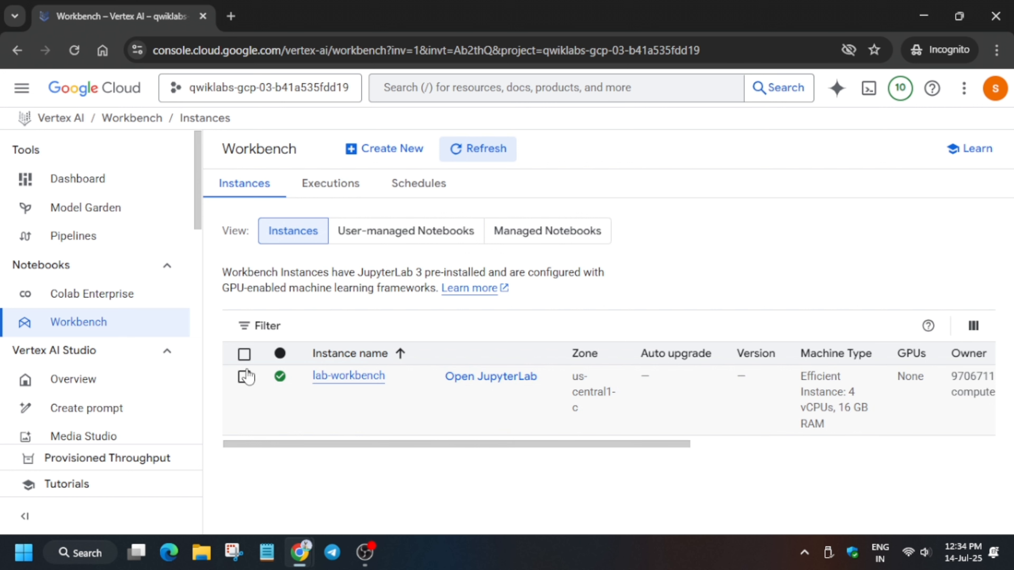
left_click(245, 376)
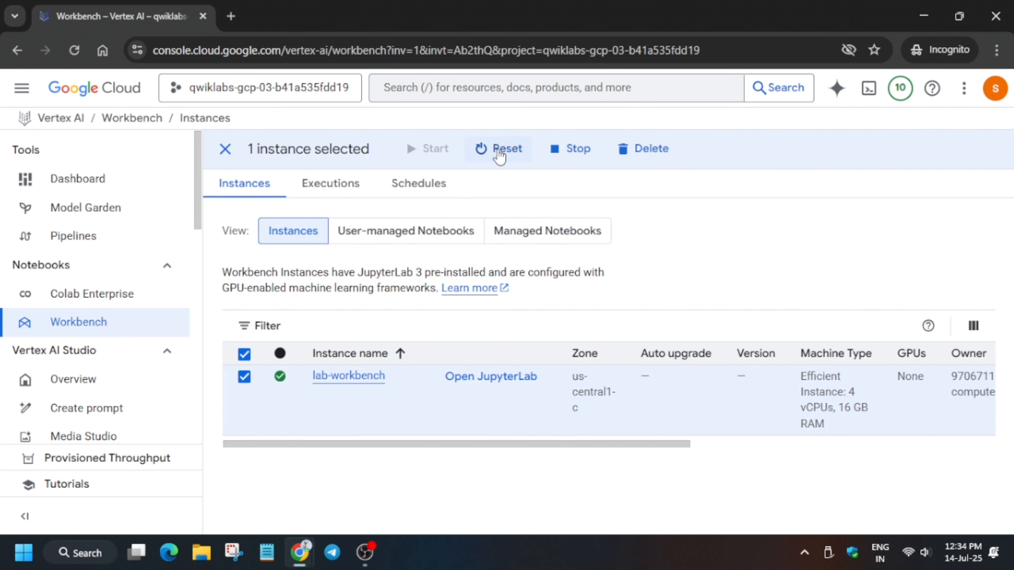
left_click(465, 375)
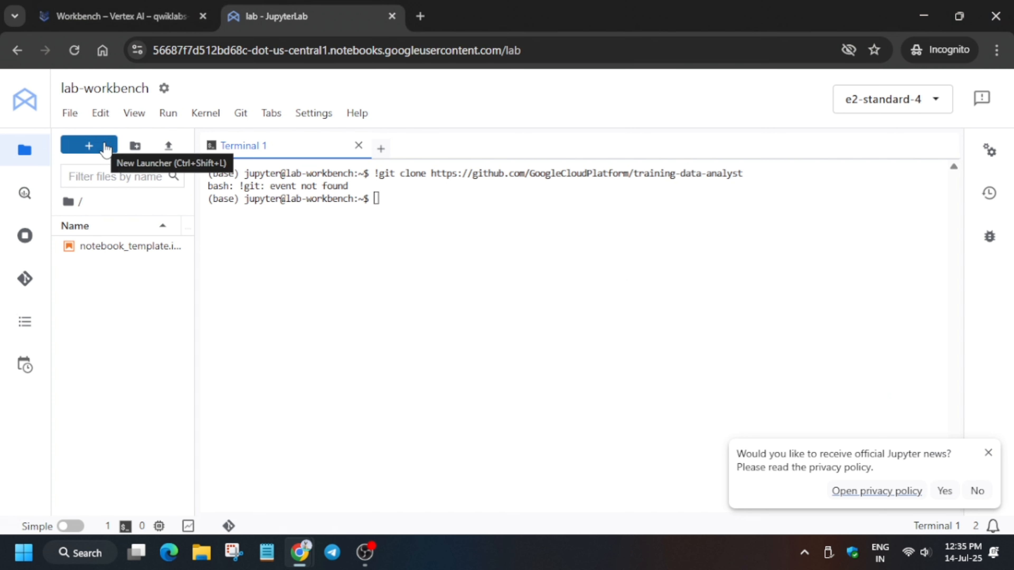
left_click(106, 150)
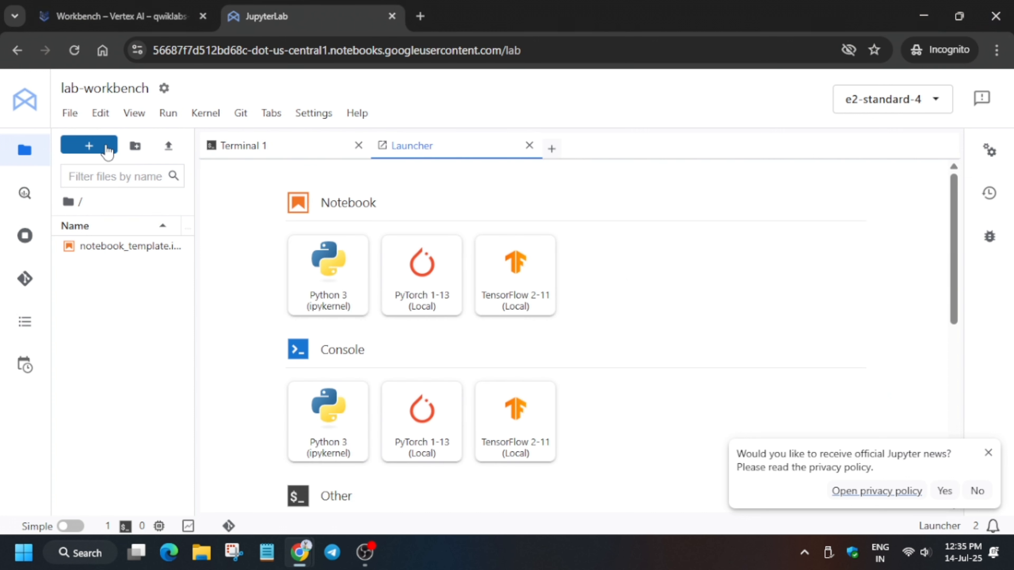
left_click(362, 269)
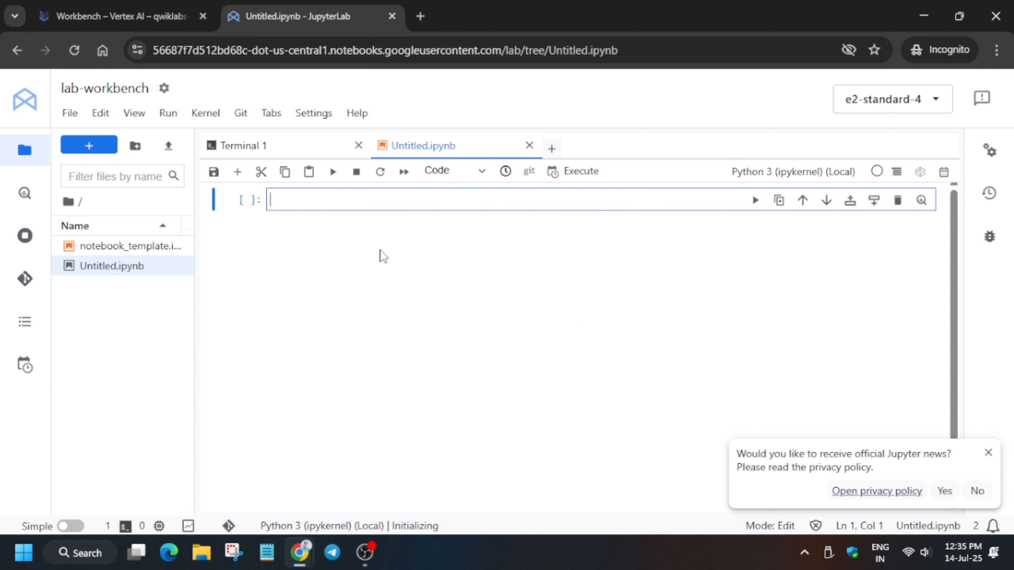
left_click(415, 192)
type("!git clone https://github.com/GoogleCloudPlatform/training-data-analyst")
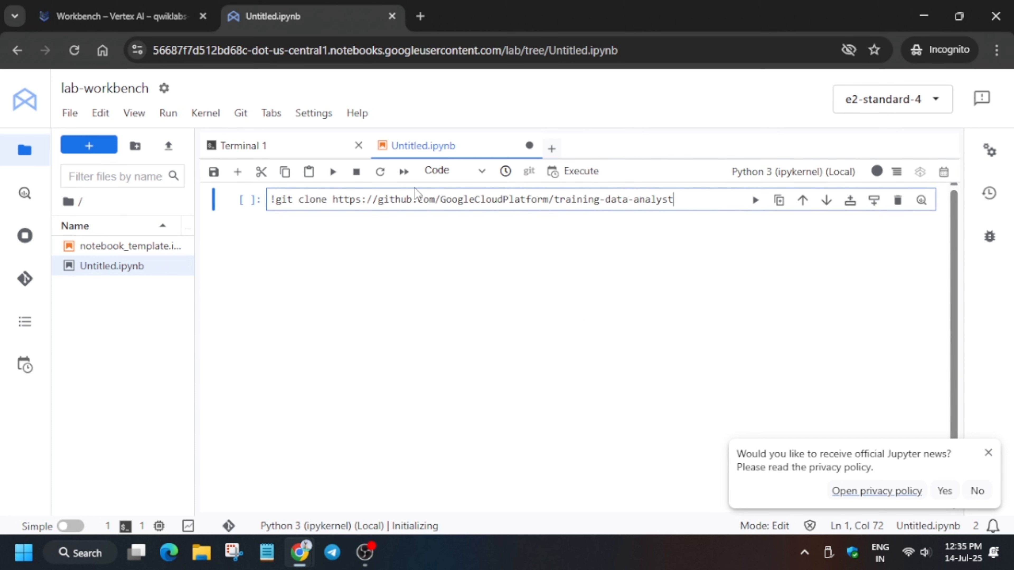
left_click(333, 172)
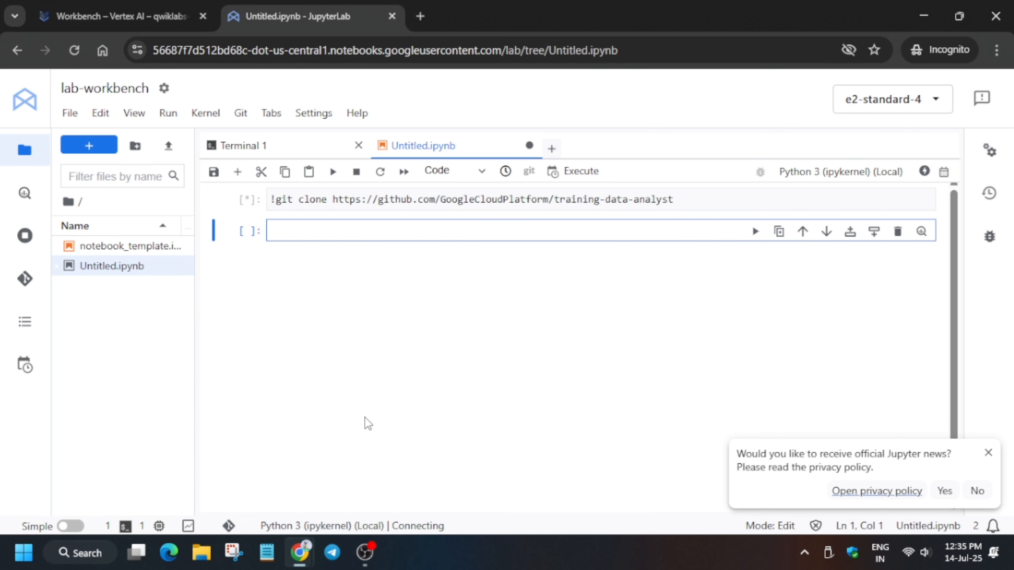
- Check progress on the lab page for the Task 3 objective of cloning the course repo, and return to the notebook
key("alt+Tab")
scroll(370, 395, "down", 10)
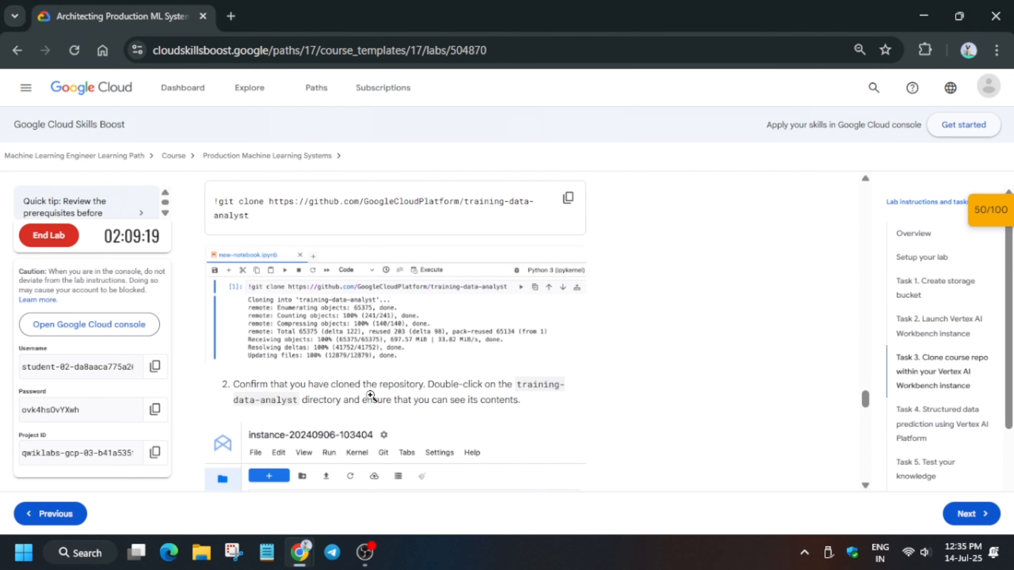
scroll(370, 396, "down", 4)
left_click(315, 180)
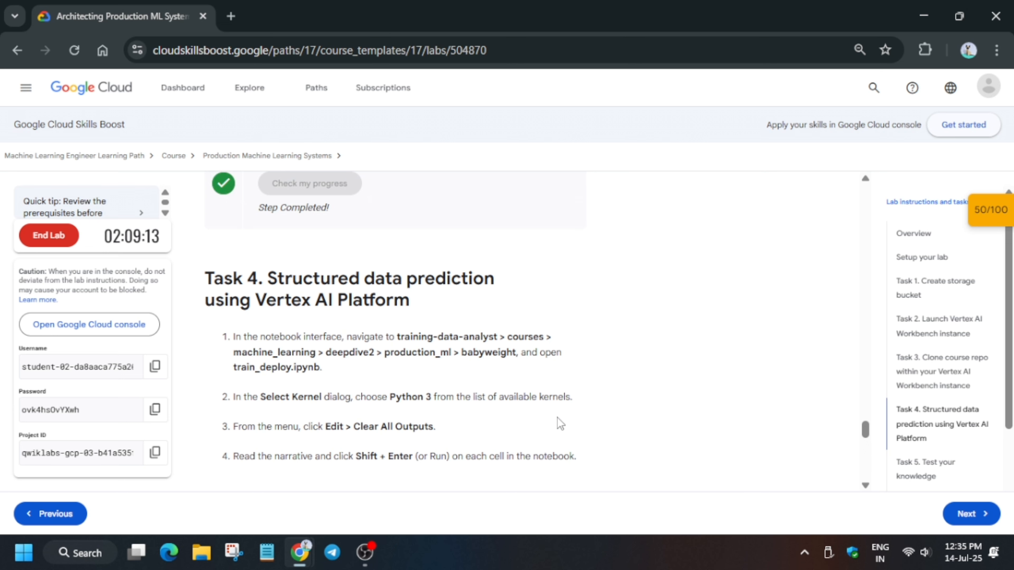
scroll(561, 424, "up", 6)
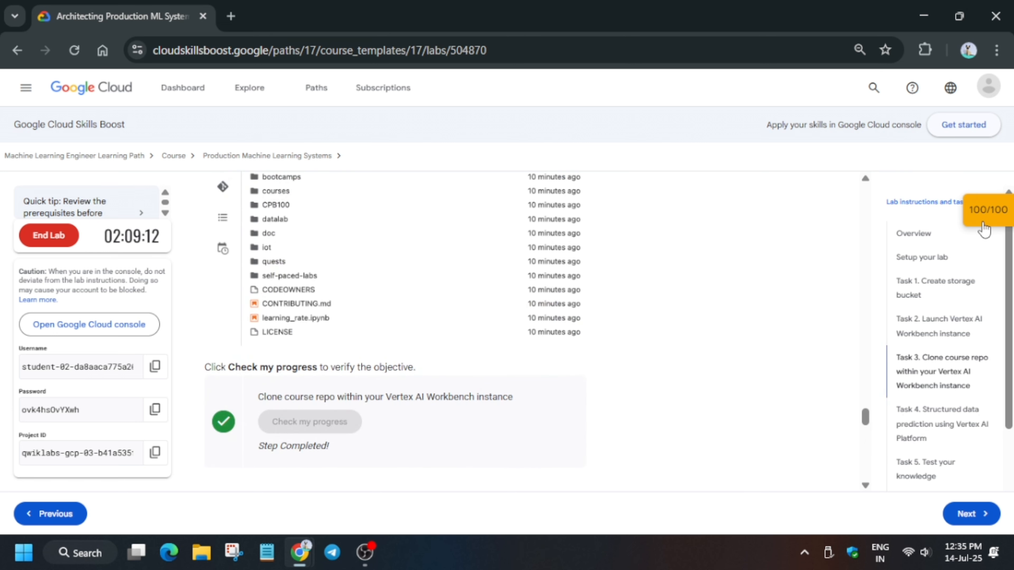
key("alt+Tab")
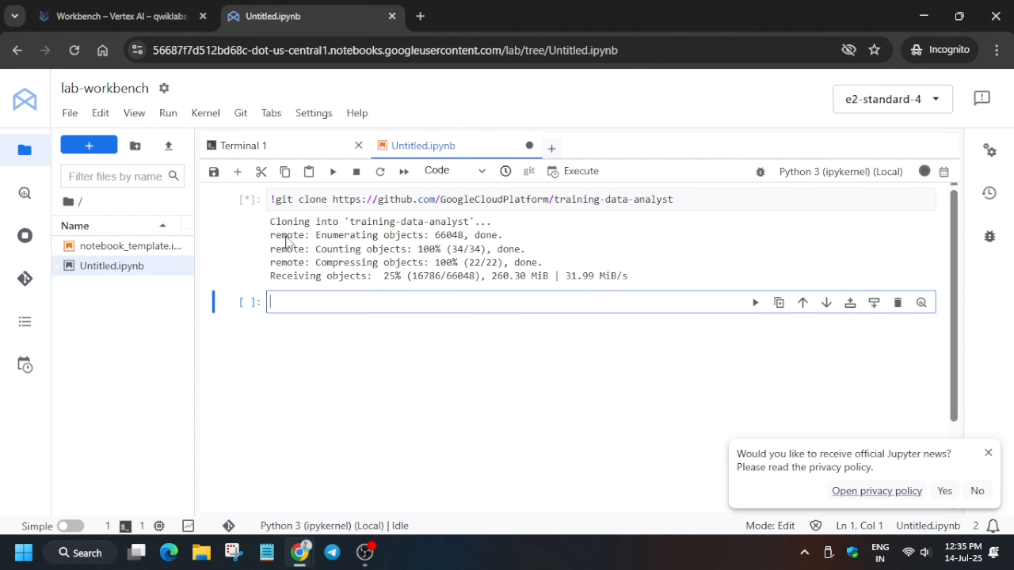